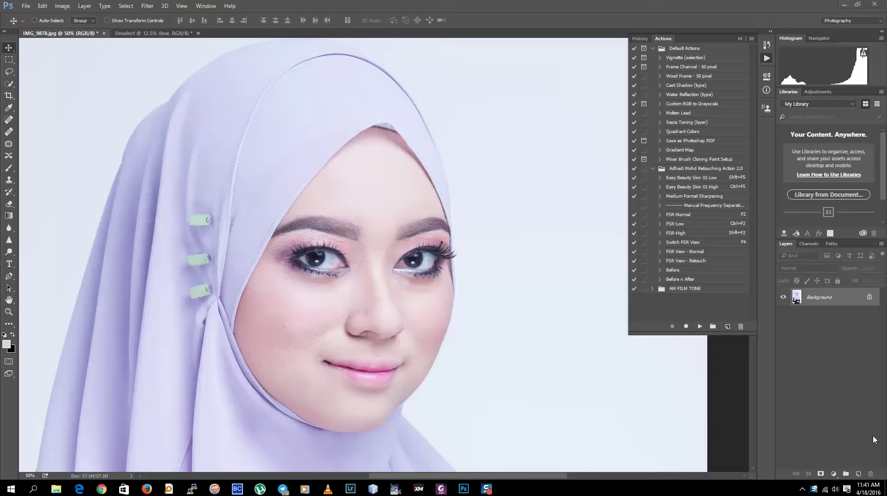
# Step: Run the Easy Beauty Skin 01 Low action on the portrait and check the skin around the eyes
pyautogui.click(709, 169)
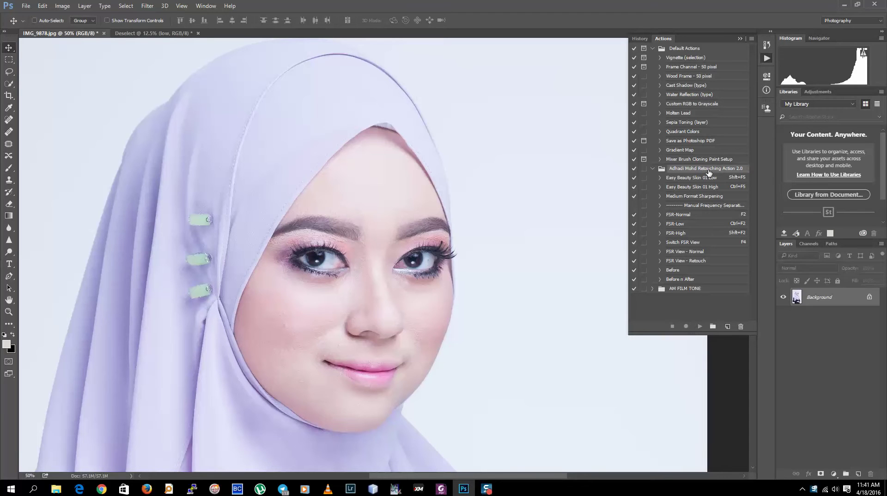
pyautogui.click(701, 179)
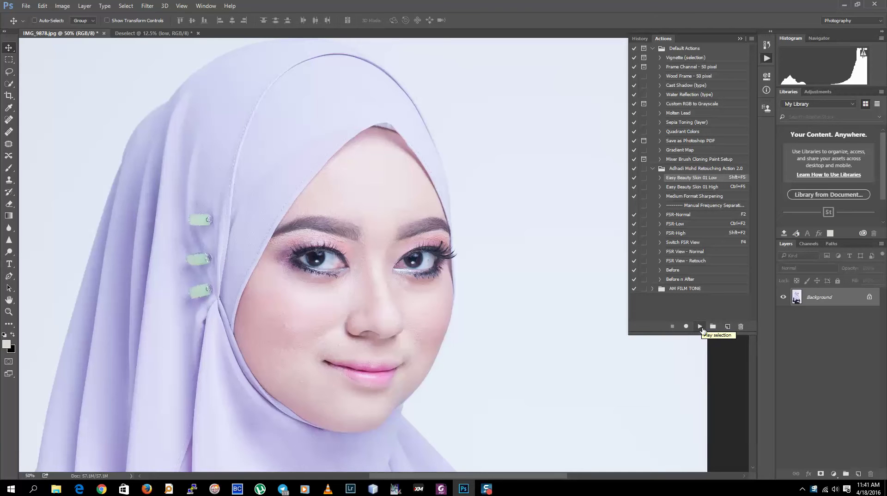
pyautogui.click(700, 326)
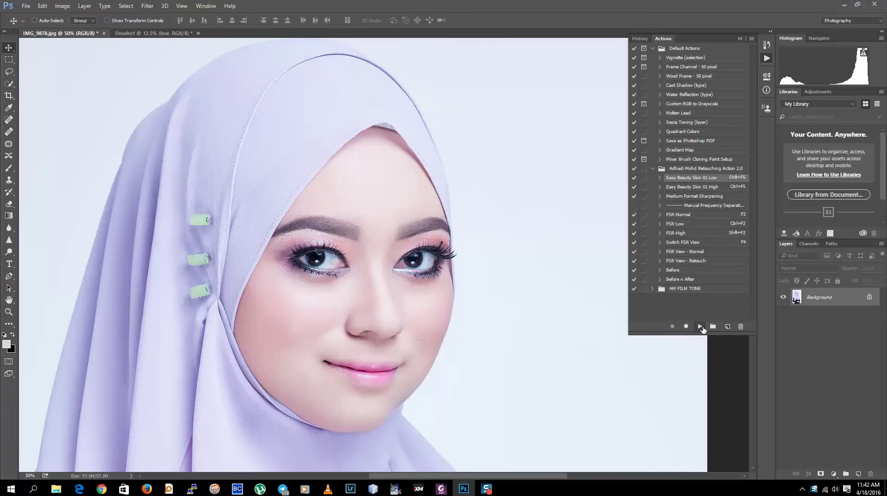
pyautogui.hotkey('ctrl', '+')
pyautogui.hotkey('ctrl', '+')
pyautogui.hotkey('ctrl', '+')
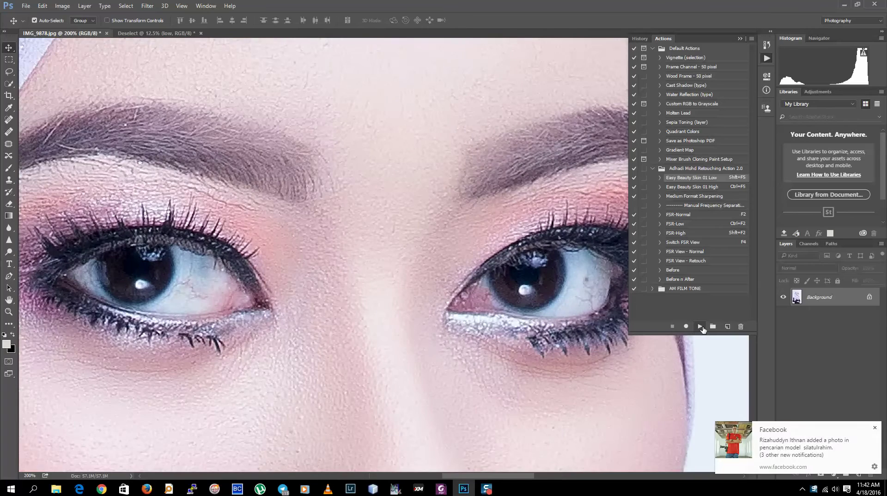
pyautogui.hotkey('ctrl', '-')
pyautogui.hotkey('ctrl', '-')
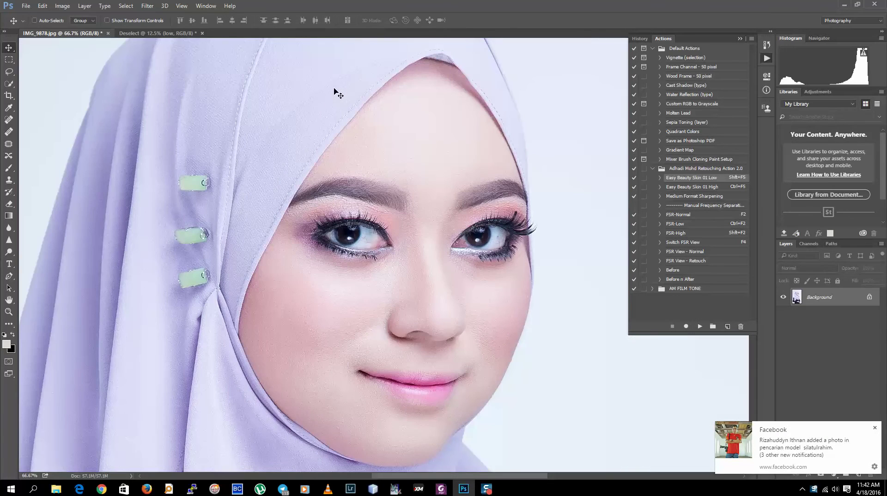
# Step: Fade the Unsharp Mask to 12% opacity
pyautogui.click(27, 6)
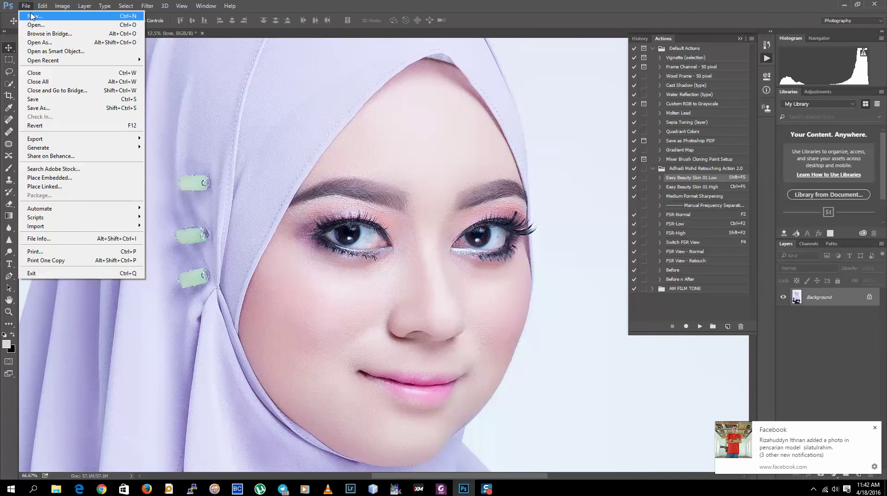
pyautogui.moveTo(42, 6)
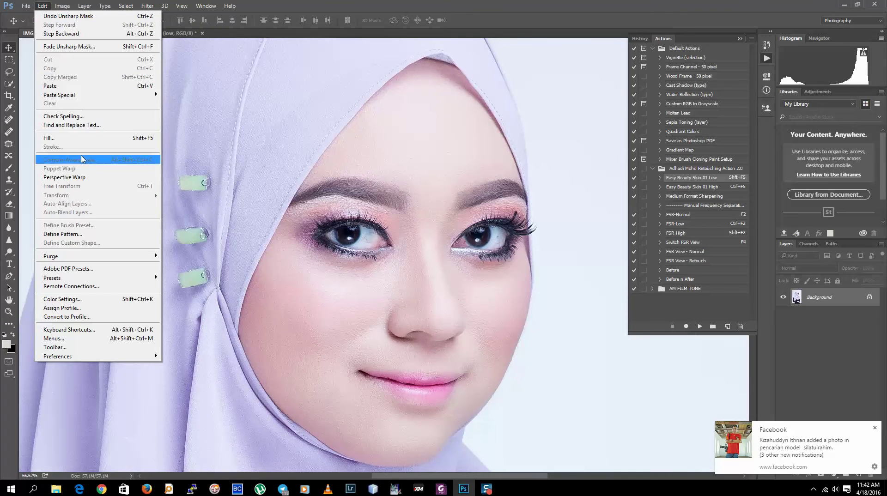
pyautogui.click(83, 47)
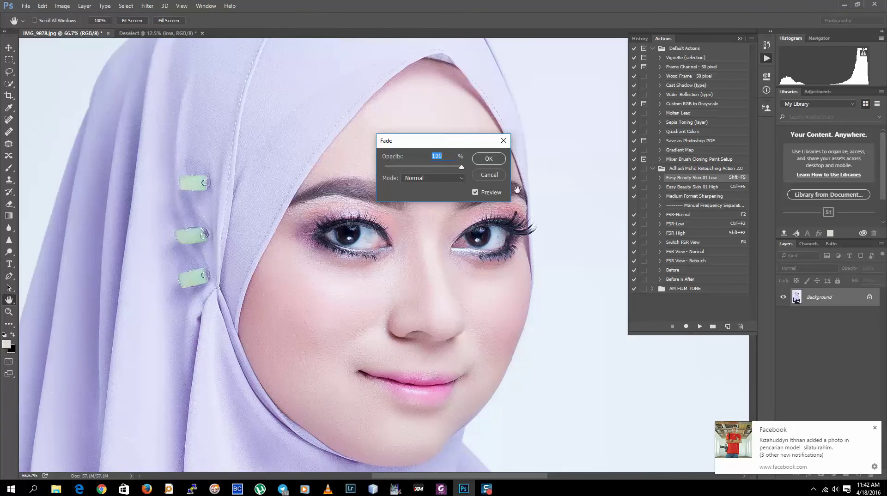
pyautogui.moveTo(461, 167); pyautogui.dragTo(395, 168)
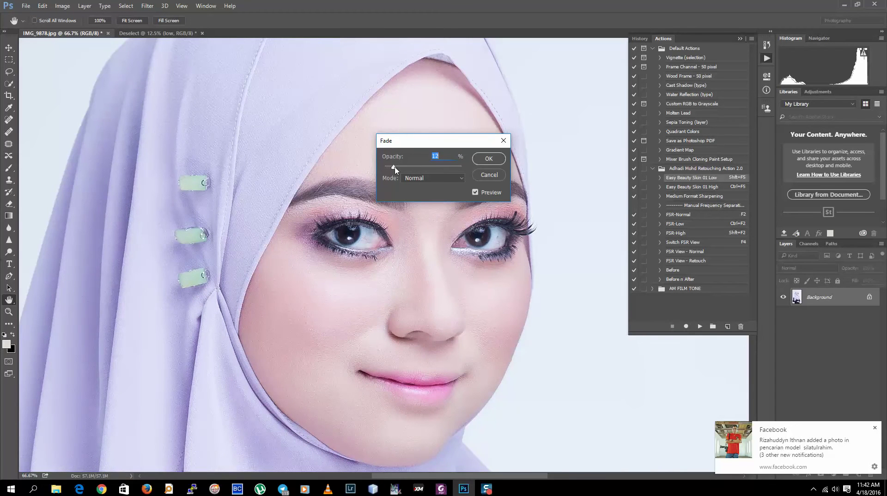
pyautogui.click(488, 158)
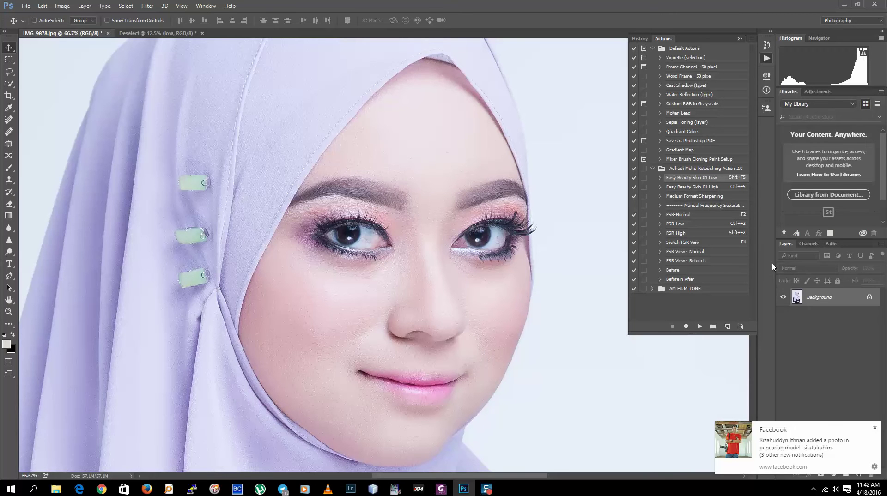
# Step: Run the Before n After action and compare the two side-by-side portraits
pyautogui.click(698, 280)
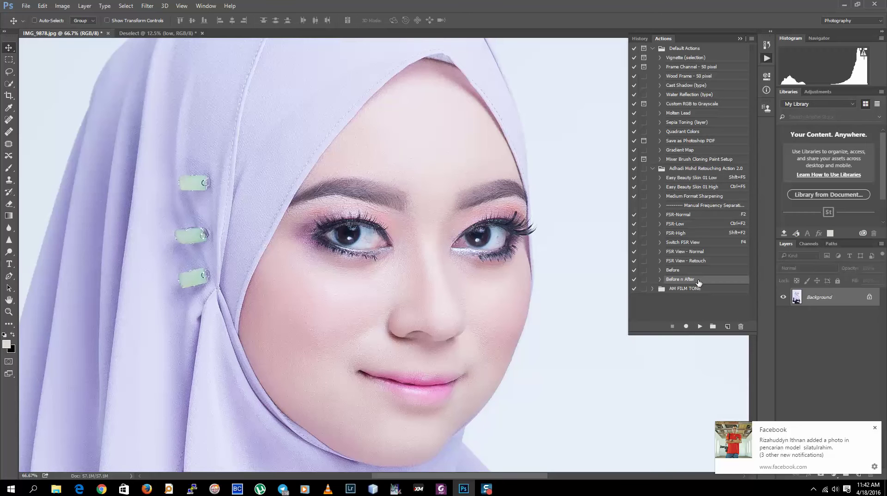
pyautogui.click(699, 326)
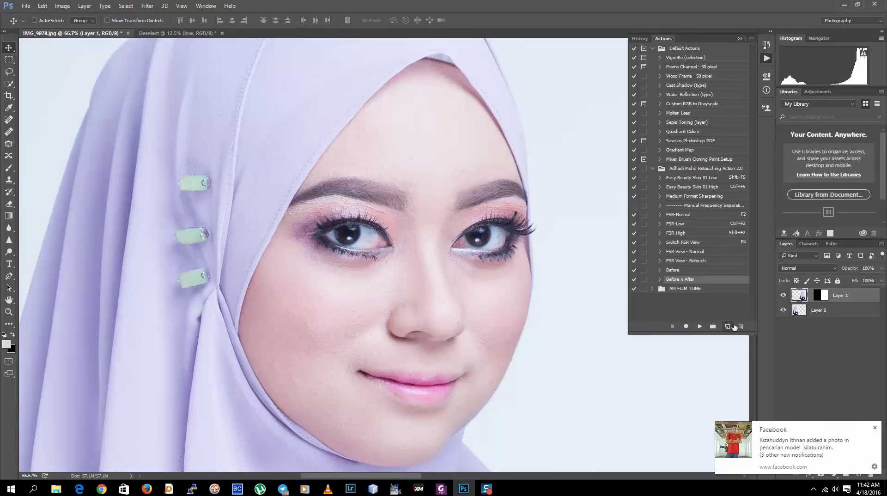
pyautogui.hotkey('ctrl', '-')
pyautogui.hotkey('ctrl', '-')
pyautogui.hotkey('ctrl', '-')
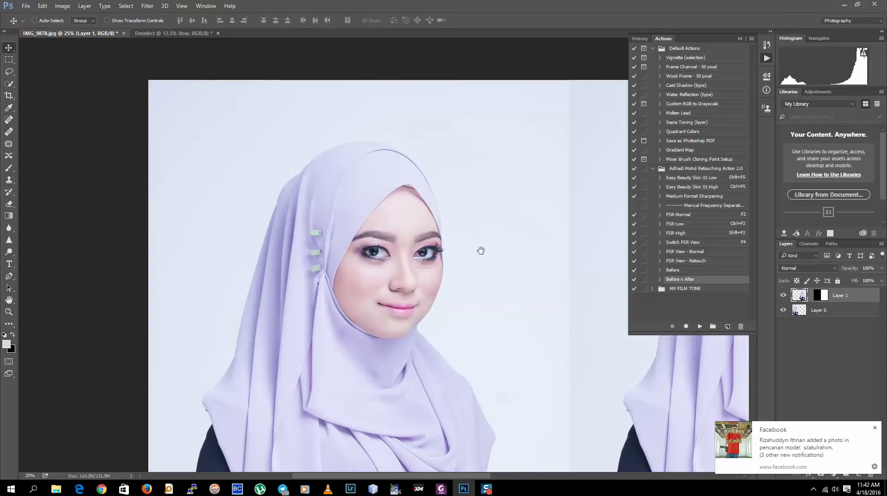
pyautogui.moveTo(480, 250); pyautogui.dragTo(239, 249)
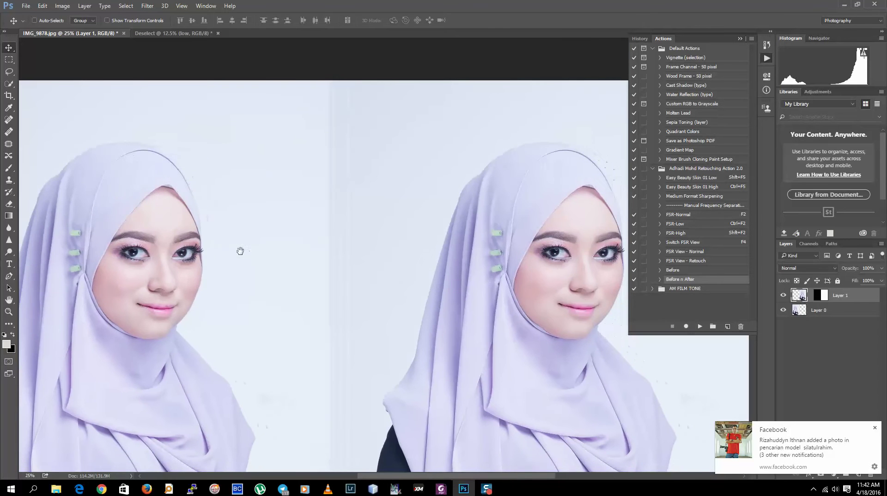
pyautogui.hotkey('ctrl', '+')
pyautogui.hotkey('ctrl', '+')
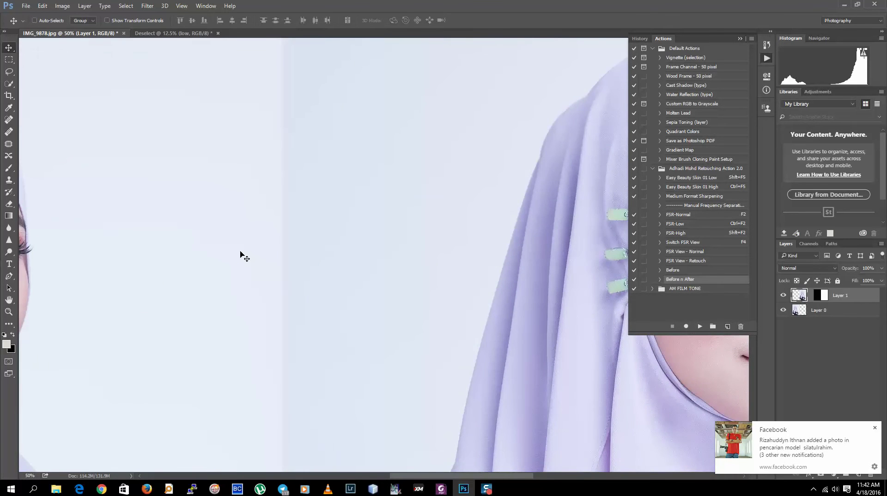
pyautogui.hotkey('ctrl', '-')
pyautogui.hotkey('ctrl', '-')
pyautogui.hotkey('ctrl', '-')
pyautogui.hotkey('ctrl', '-')
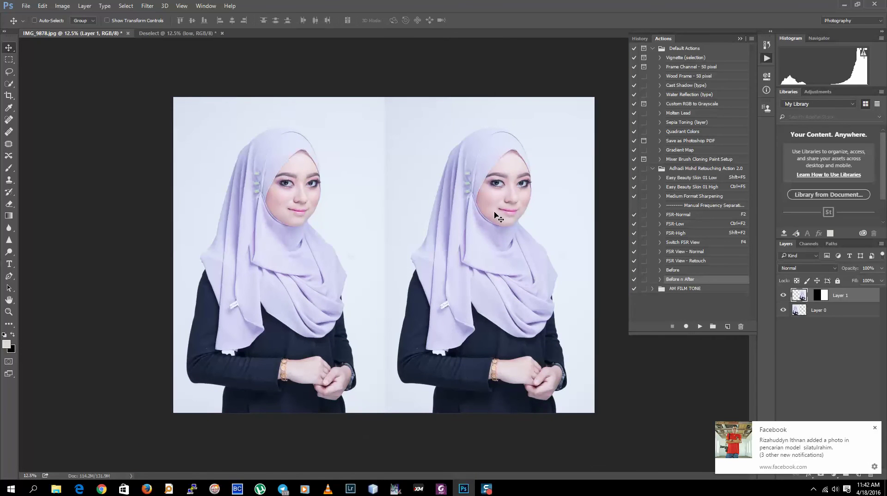
# Step: Inspect Layer 1's mask and image thumbnail, and dismiss the desktop notification
pyautogui.click(821, 296)
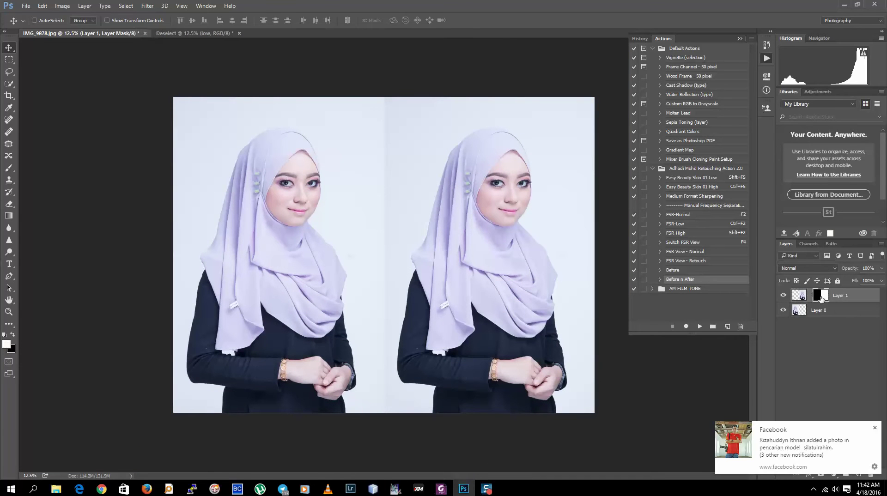
pyautogui.click(799, 296)
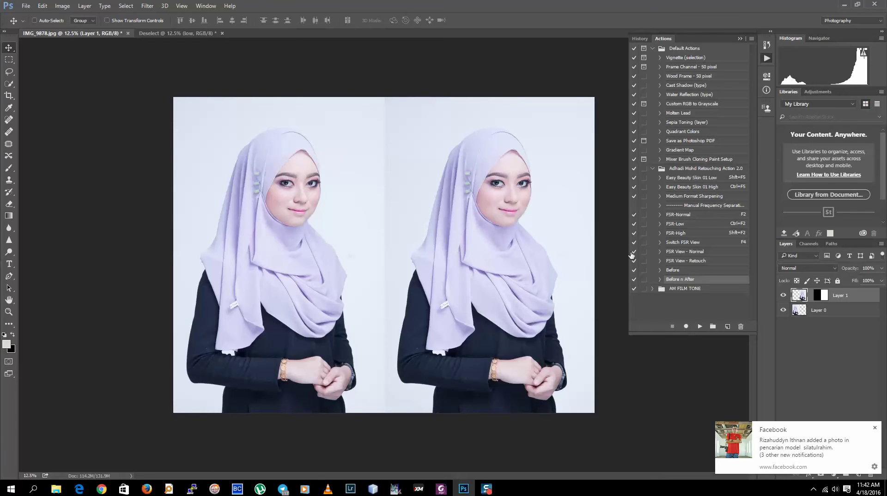
pyautogui.click(874, 428)
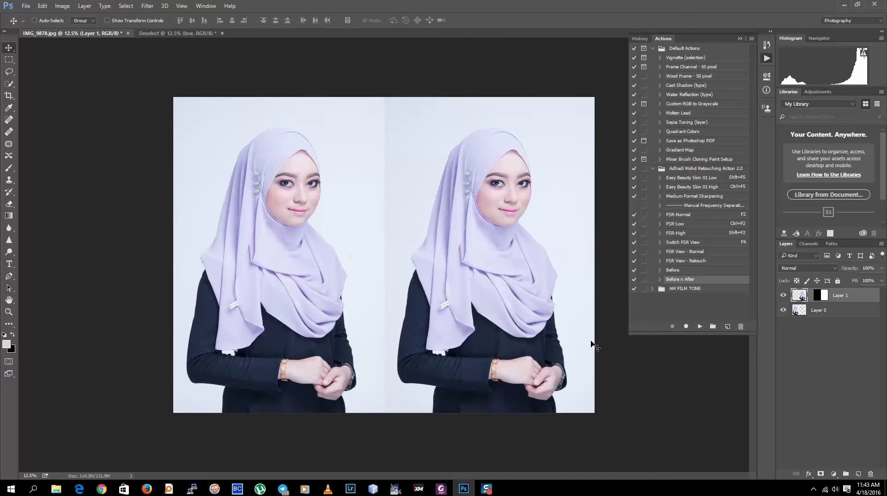
# Step: Restore the image to its original IMG_9878.jpg history snapshot
pyautogui.click(640, 38)
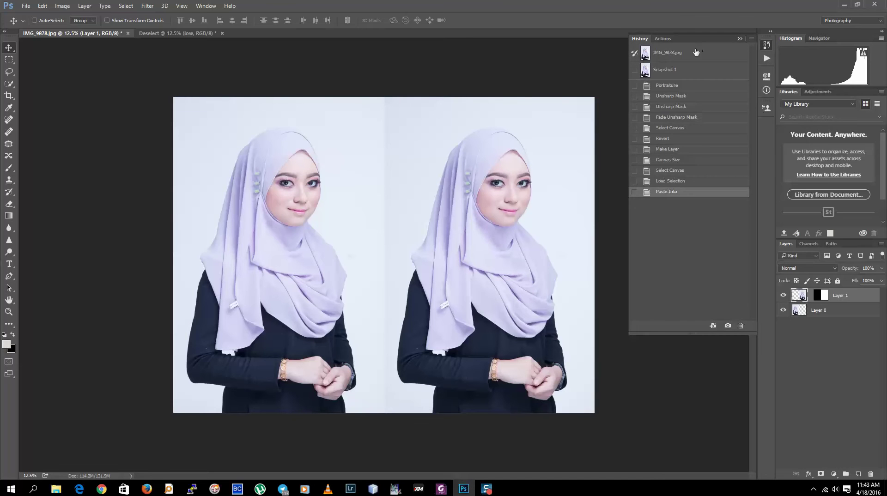
pyautogui.click(698, 53)
# Step: Run the FSR-Normal action to set up the frequency separation layers for the portrait
pyautogui.click(663, 39)
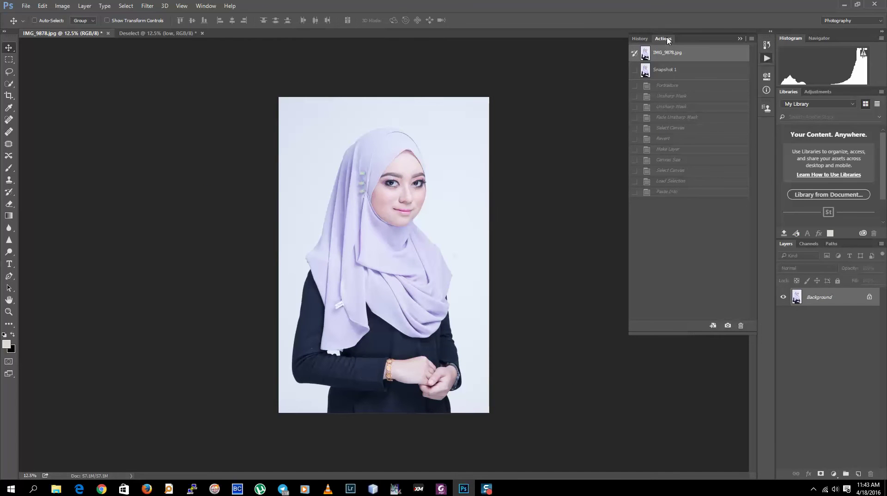
pyautogui.click(722, 215)
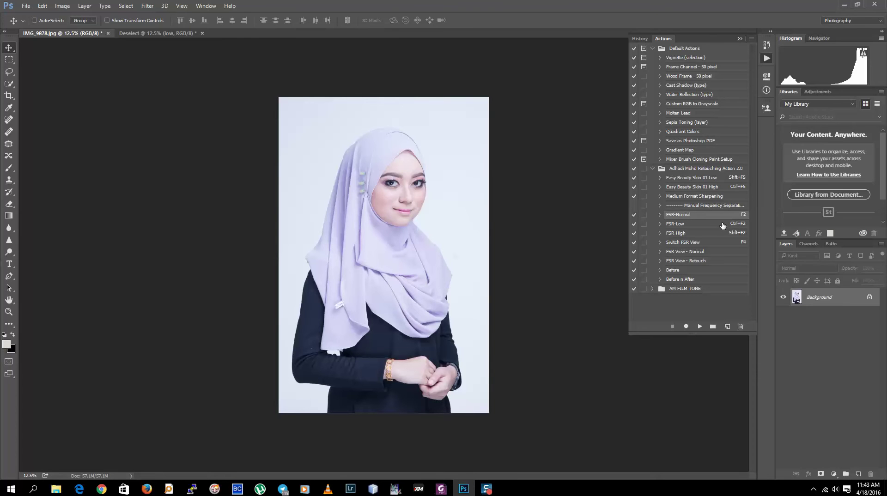
pyautogui.click(697, 327)
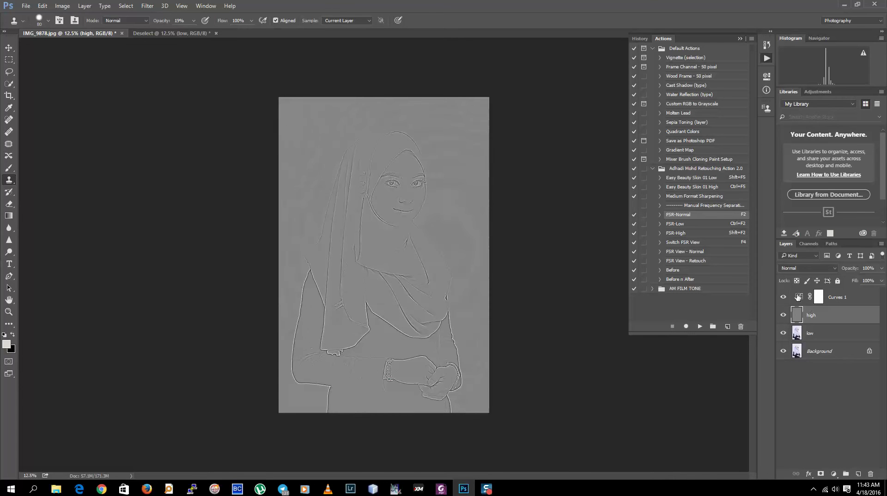
# Step: Compare the facial texture in the high-frequency view with the Curves 1 layer hidden and shown
pyautogui.hotkey('ctrl', '+')
pyautogui.hotkey('ctrl', '+')
pyautogui.hotkey('ctrl', '+')
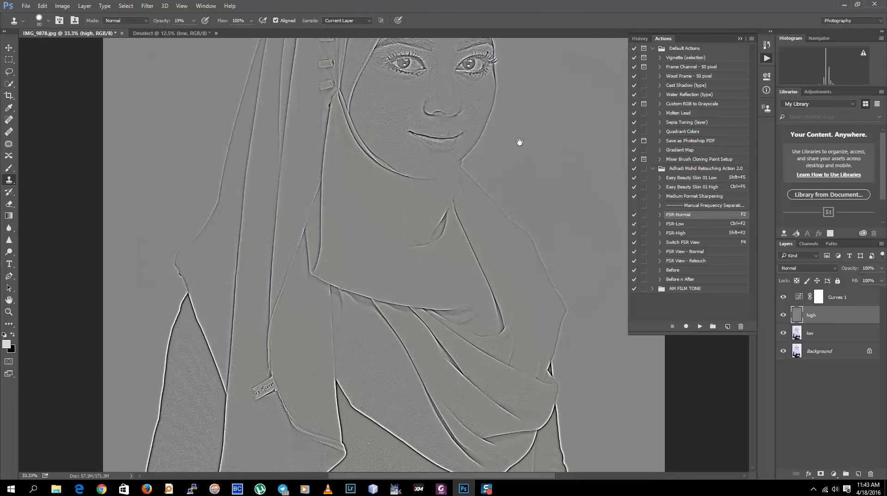
pyautogui.moveTo(519, 142); pyautogui.dragTo(521, 217)
pyautogui.hotkey('ctrl', '+')
pyautogui.hotkey('ctrl', '+')
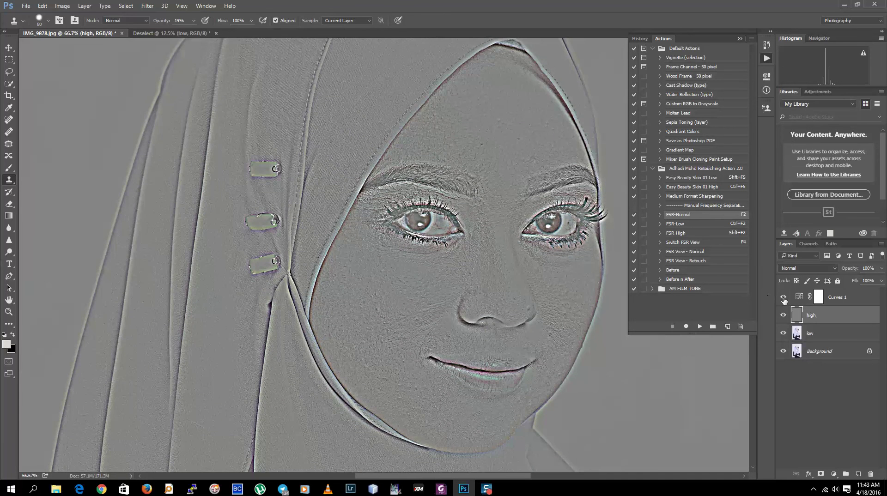
pyautogui.click(784, 298)
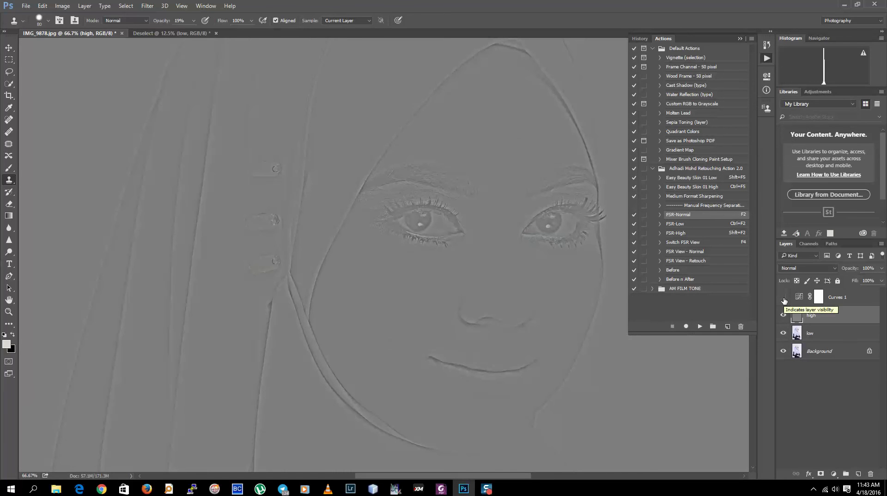
pyautogui.click(784, 298)
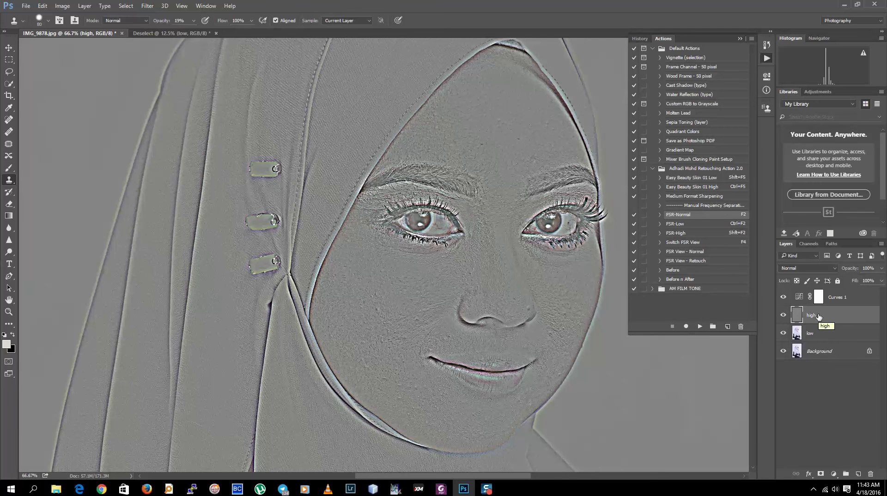
# Step: Heal two small blemishes on the cheek of the high layer using the Spot Healing Brush with a much smaller brush
pyautogui.hotkey('ctrl', '+')
pyautogui.hotkey('ctrl', '+')
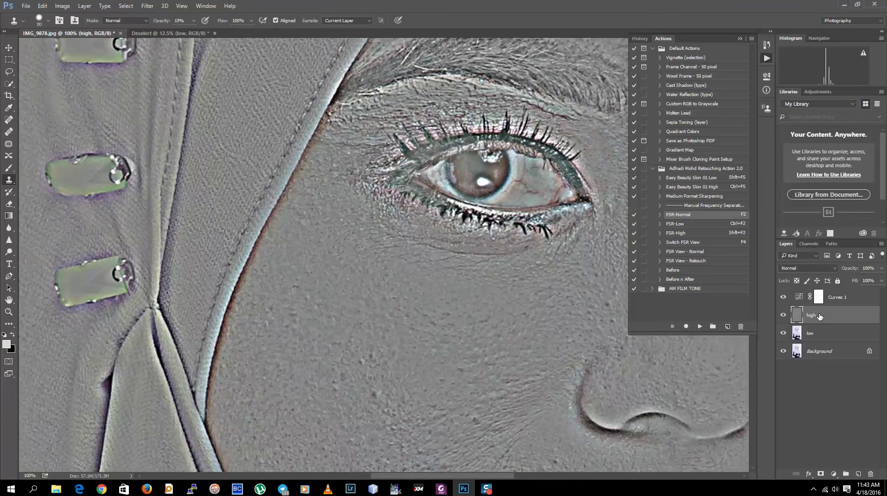
pyautogui.moveTo(467, 216); pyautogui.dragTo(442, 176)
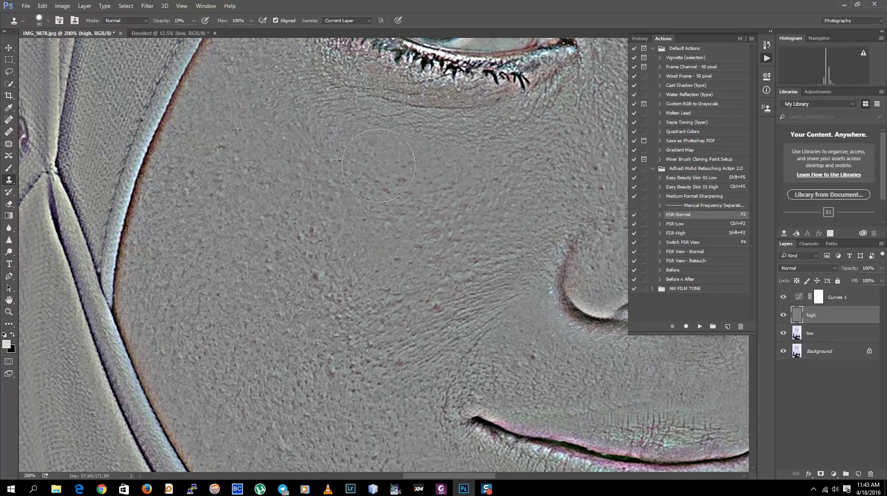
pyautogui.click(9, 119)
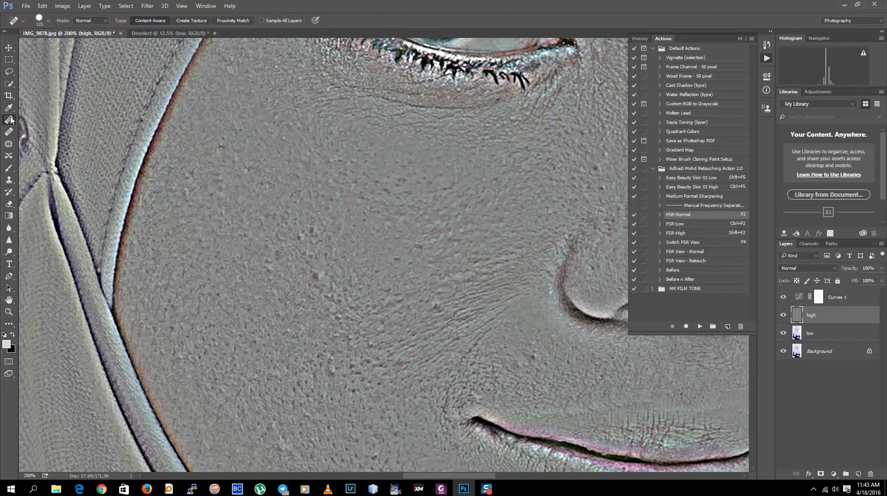
pyautogui.press('[')
pyautogui.press('[')
pyautogui.press('[')
pyautogui.press('[')
pyautogui.press('[')
pyautogui.press('[')
pyautogui.press('[')
pyautogui.press('[')
pyautogui.press('[')
pyautogui.press('[')
pyautogui.press('[')
pyautogui.press('[')
pyautogui.press('[')
pyautogui.click(314, 277)
pyautogui.press('[')
pyautogui.press('[')
pyautogui.click(266, 271)
# Step: Switch the FSR view to full colour and heal more small spots on the cheek and above the lip
pyautogui.press('F4')
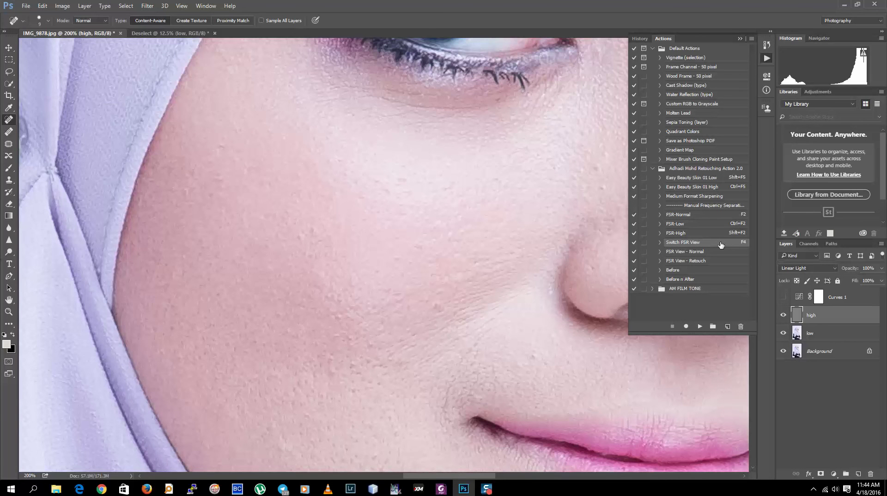
pyautogui.click(298, 238)
pyautogui.click(312, 233)
pyautogui.click(426, 298)
pyautogui.click(534, 355)
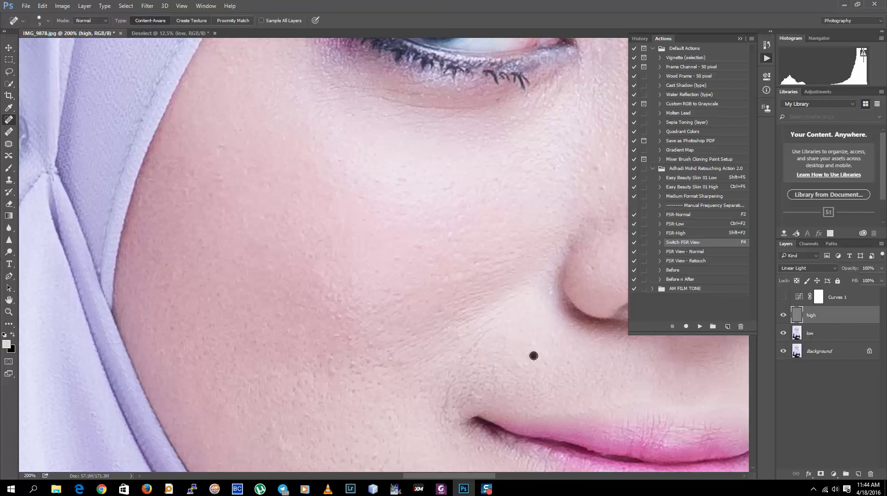
pyautogui.click(333, 371)
pyautogui.click(325, 365)
# Step: Return to the grey texture view, heal two spots beside the nose, and switch back to the colour view
pyautogui.press('F4')
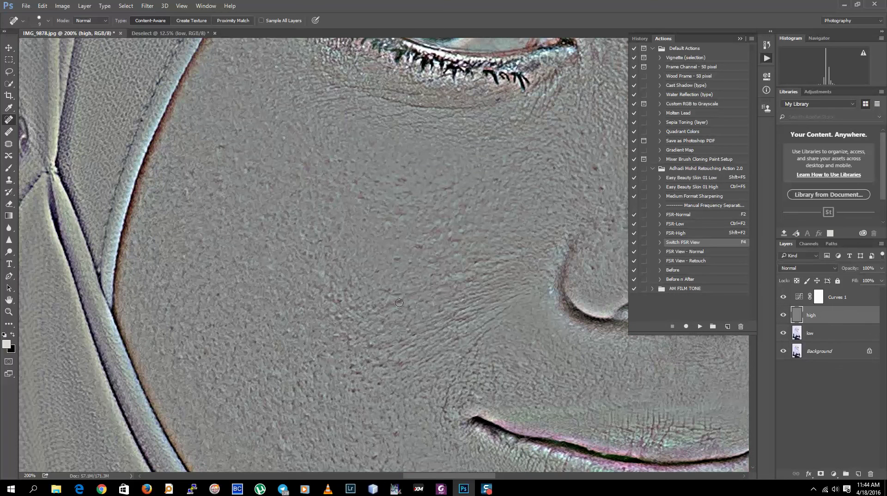
pyautogui.click(598, 168)
pyautogui.click(585, 132)
pyautogui.click(700, 326)
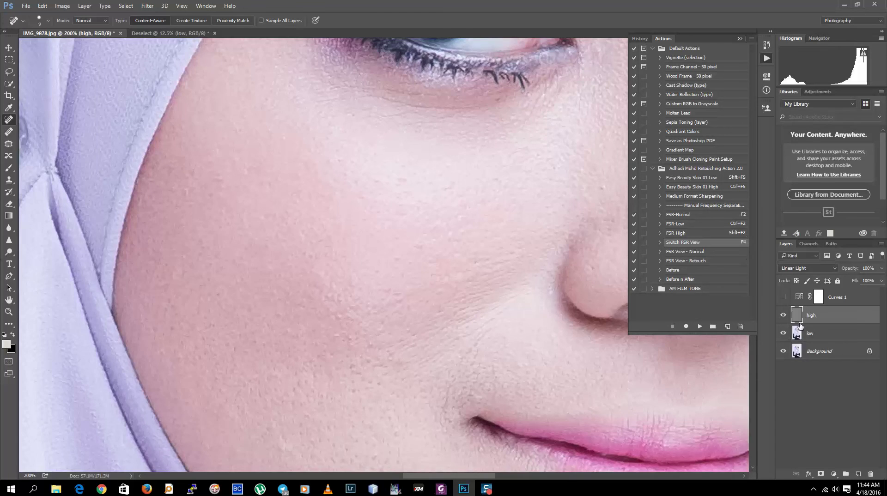
# Step: Switch to the grey texture view and heal the small blemishes across the forehead and between the eyebrows
pyautogui.press('F4')
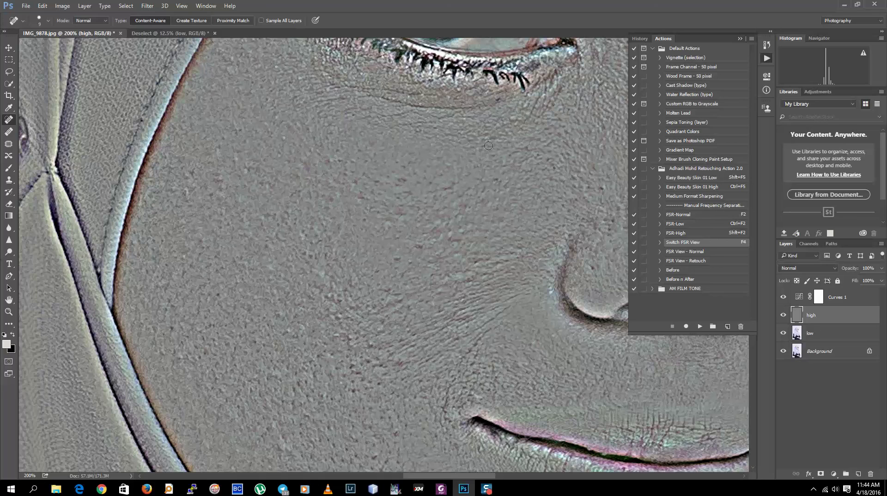
pyautogui.moveTo(545, 164); pyautogui.dragTo(275, 340)
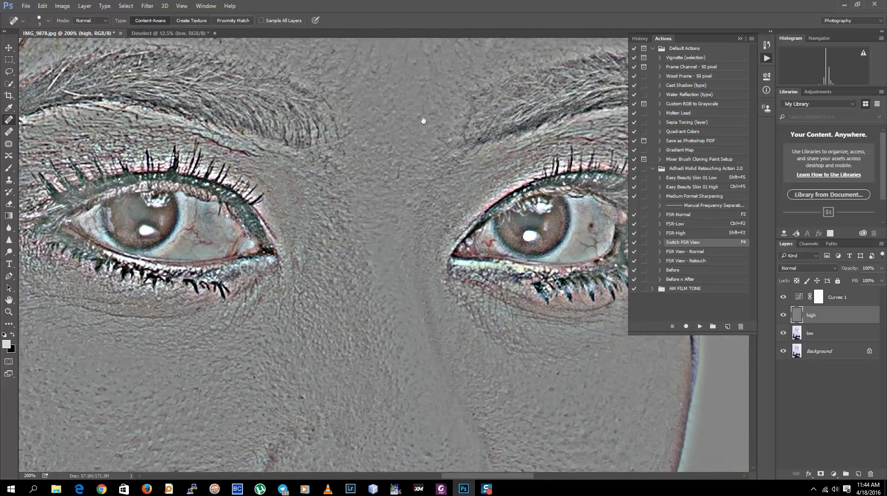
pyautogui.moveTo(422, 119); pyautogui.dragTo(429, 312)
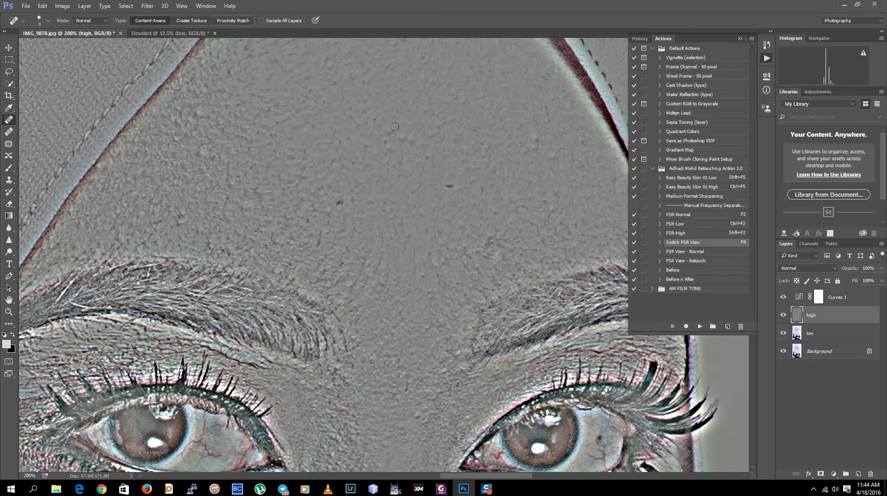
pyautogui.click(403, 138)
pyautogui.click(387, 149)
pyautogui.click(531, 140)
pyautogui.click(553, 213)
pyautogui.moveTo(489, 236); pyautogui.dragTo(497, 259)
pyautogui.click(431, 269)
pyautogui.click(419, 277)
pyautogui.click(373, 289)
pyautogui.click(433, 291)
pyautogui.click(436, 271)
# Step: Switch the FSR view back to full colour and check the retouched skin over the whole face
pyautogui.press('F4')
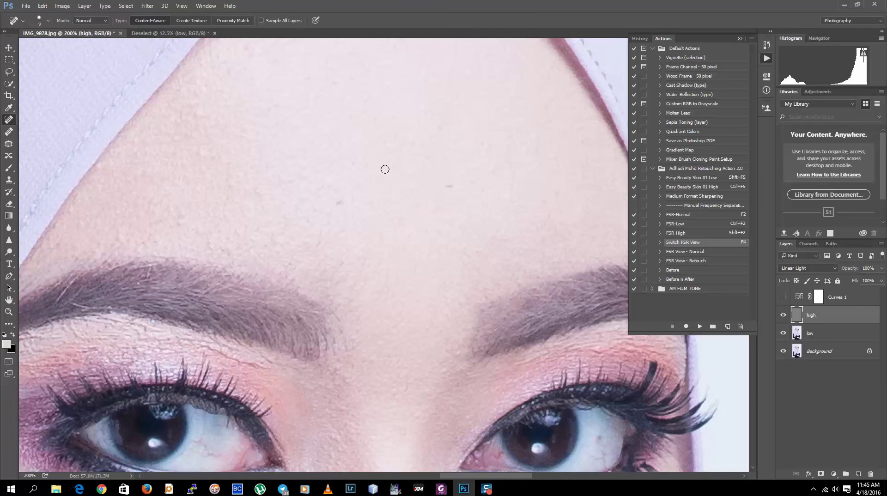
pyautogui.hotkey('ctrl', '-')
pyautogui.hotkey('ctrl', '-')
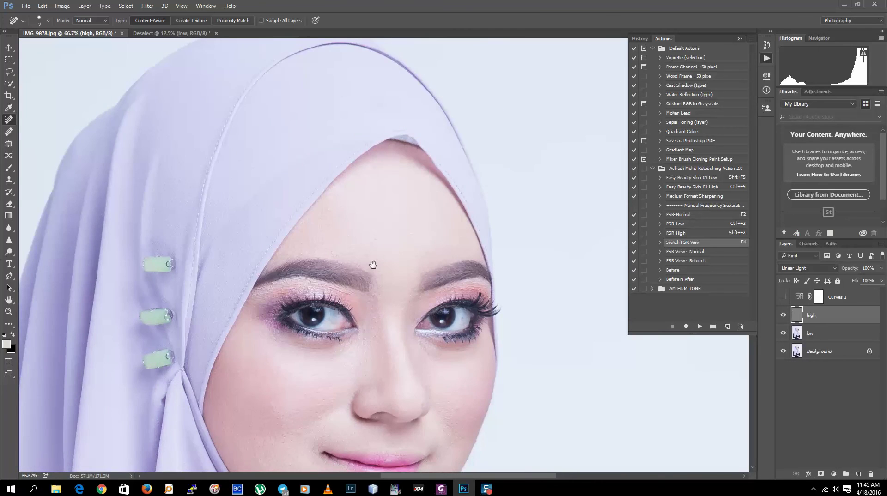
pyautogui.moveTo(372, 264); pyautogui.dragTo(404, 108)
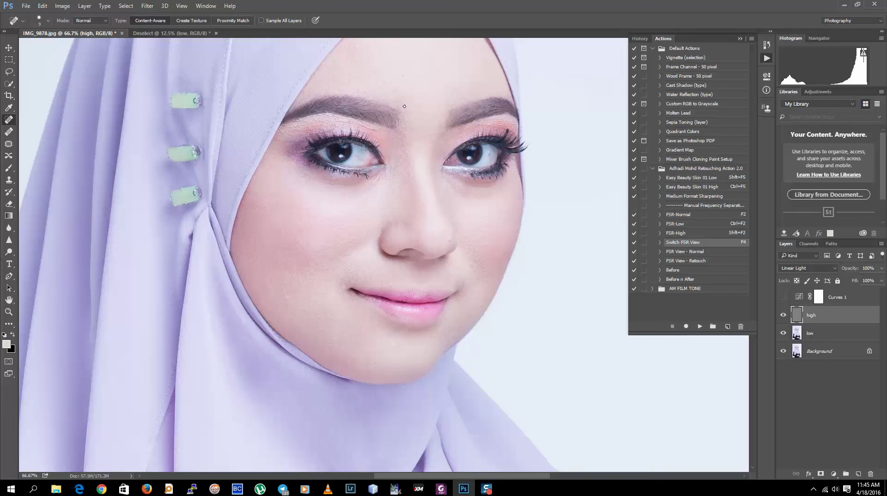